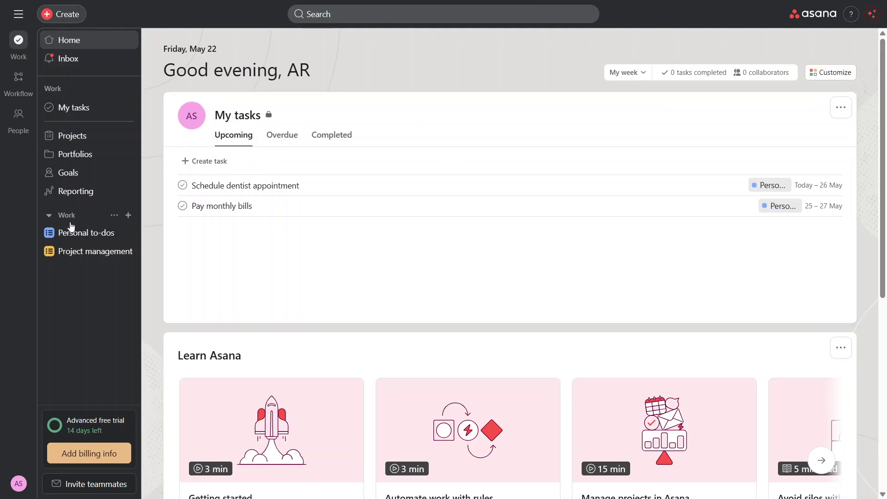
Step: Start a blank project named SocMed with project access set to My workspace and continue to the view selection
click(60, 15)
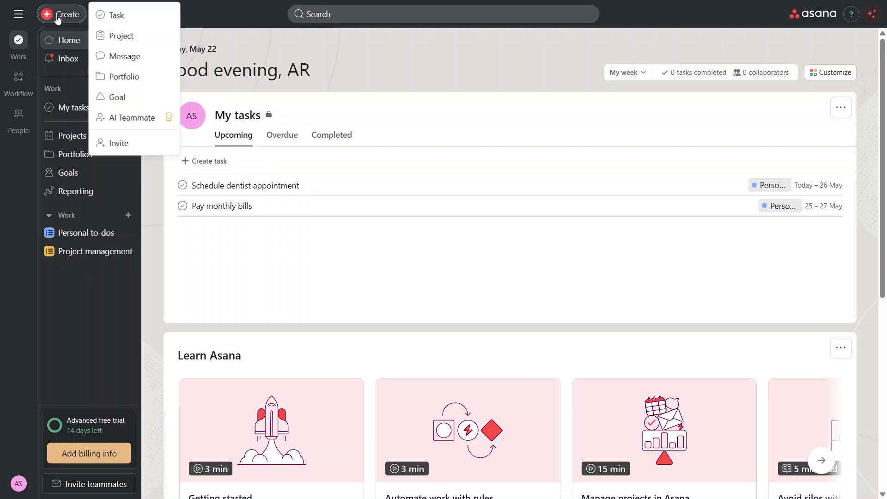
click(136, 37)
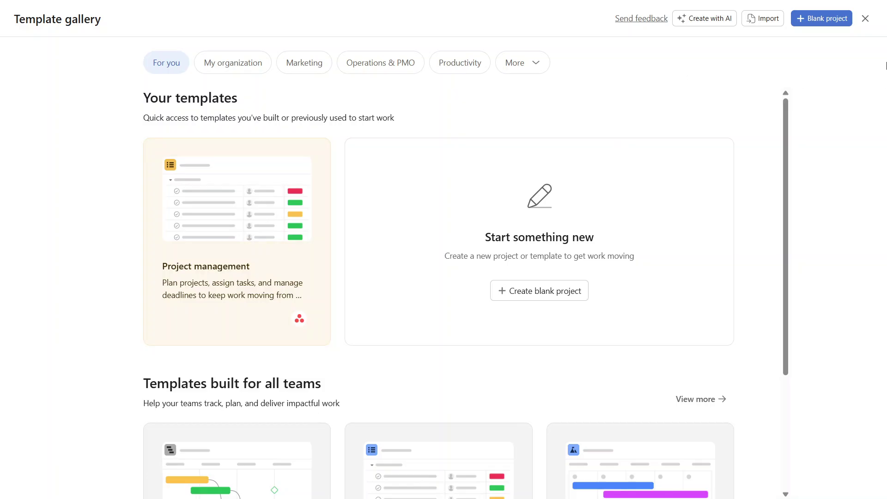
click(846, 19)
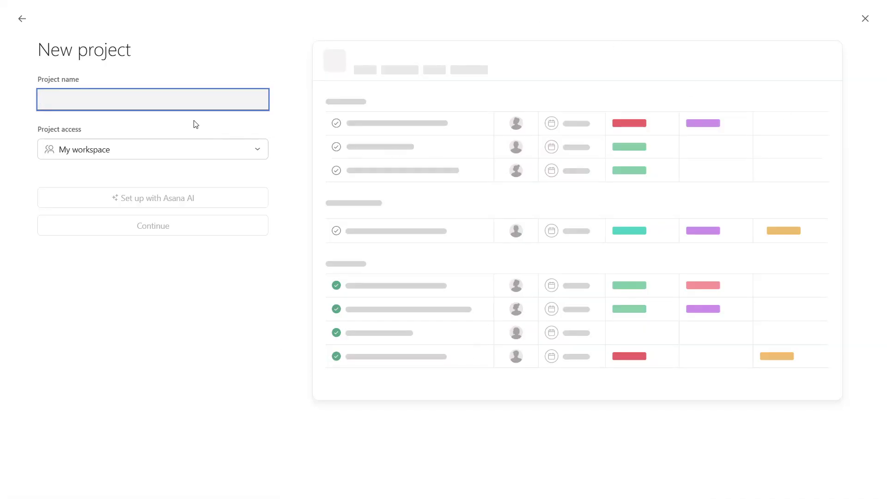
text(So)
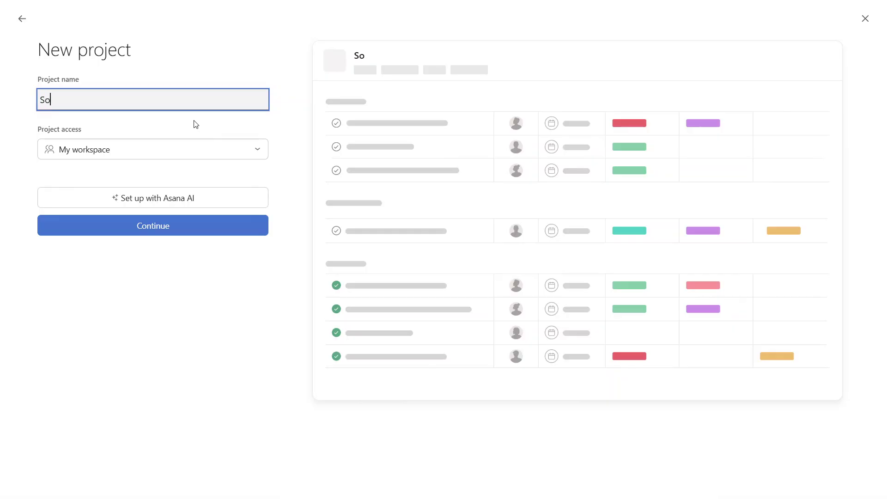
text(cMed)
click(121, 152)
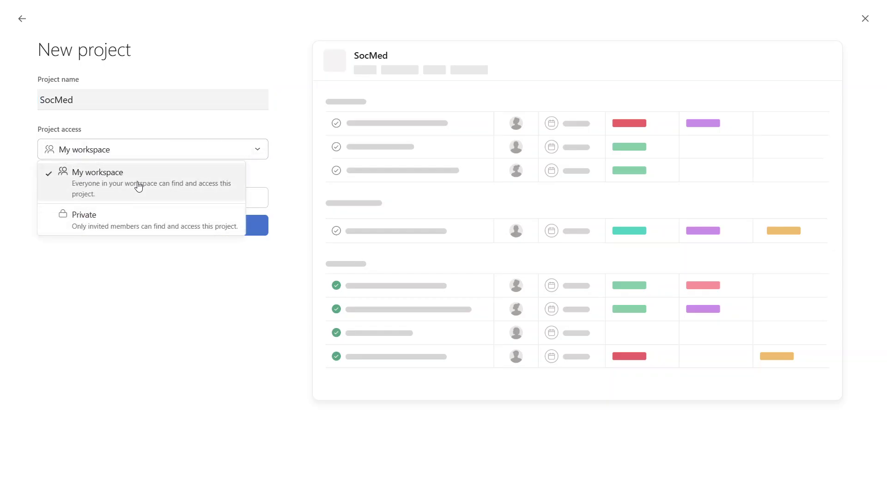
click(135, 183)
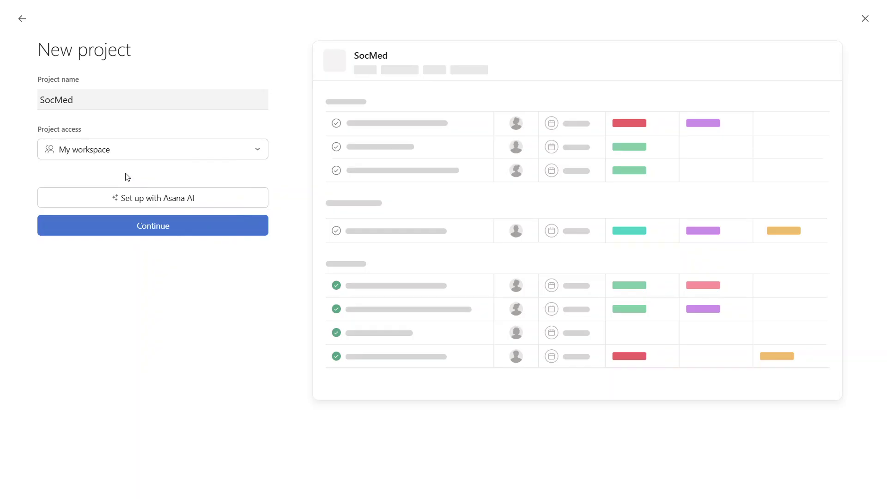
click(173, 235)
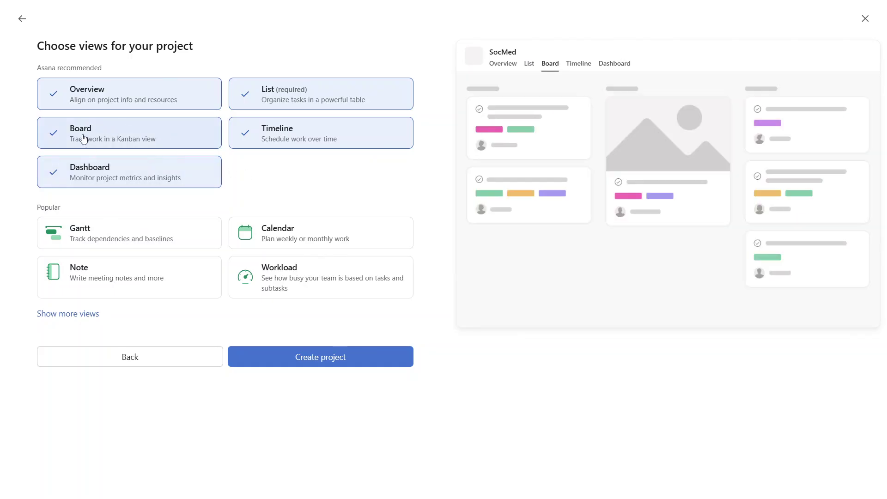
Step: Deselect the Overview, Dashboard and Timeline views, keeping List and Board, and create the project
click(134, 107)
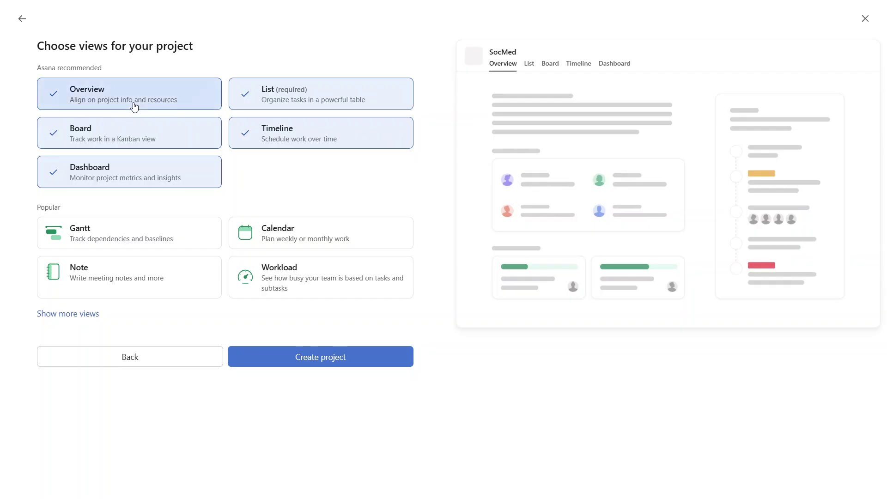
click(153, 178)
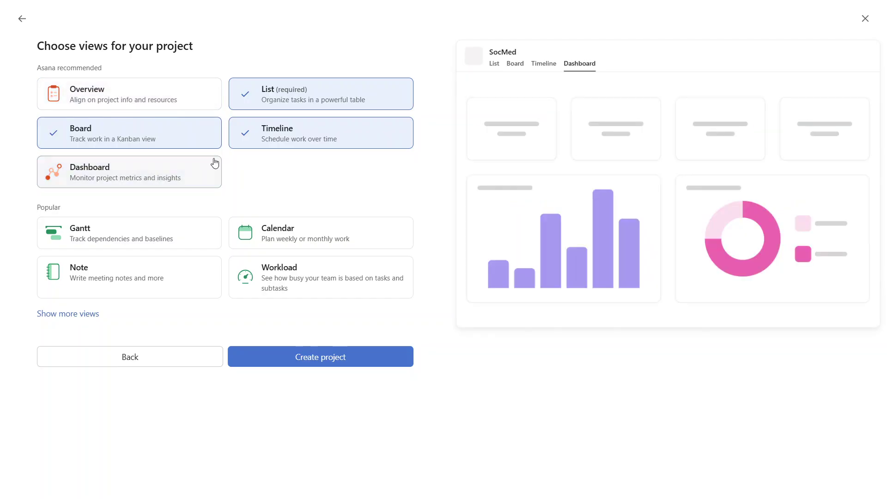
click(304, 134)
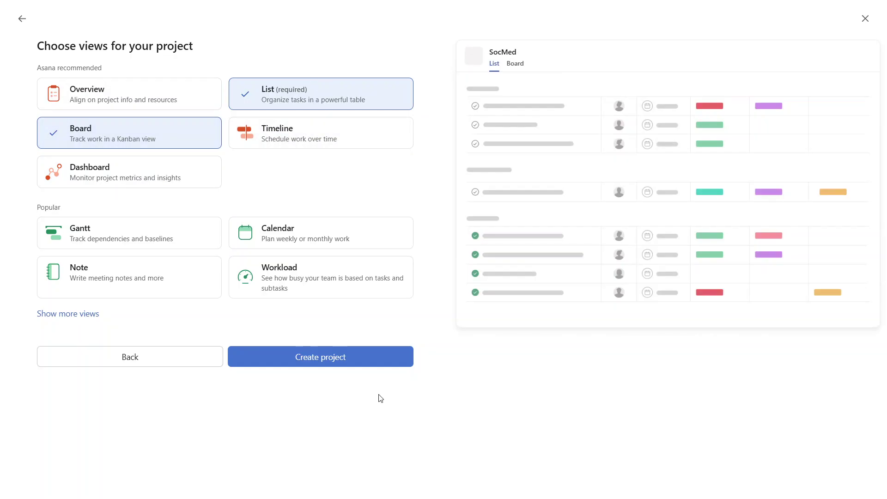
click(303, 366)
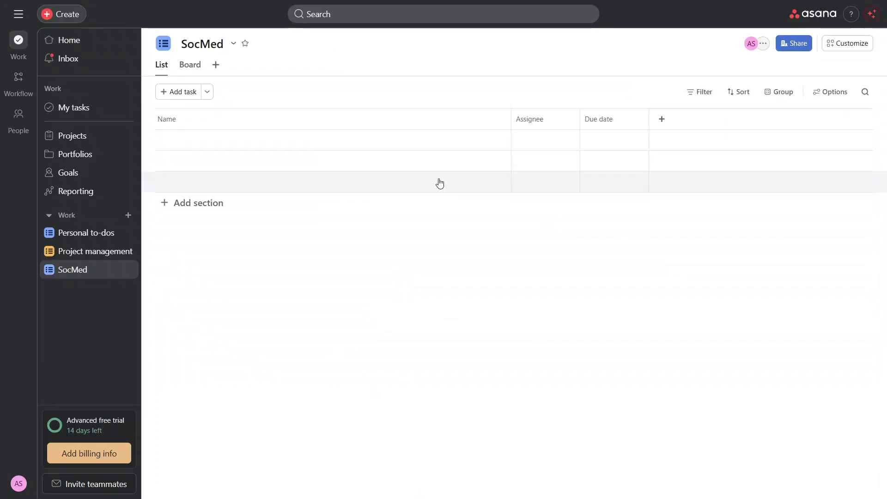
Step: Switch the SocMed project to the Board view and rename its untitled section as Ideas
click(191, 68)
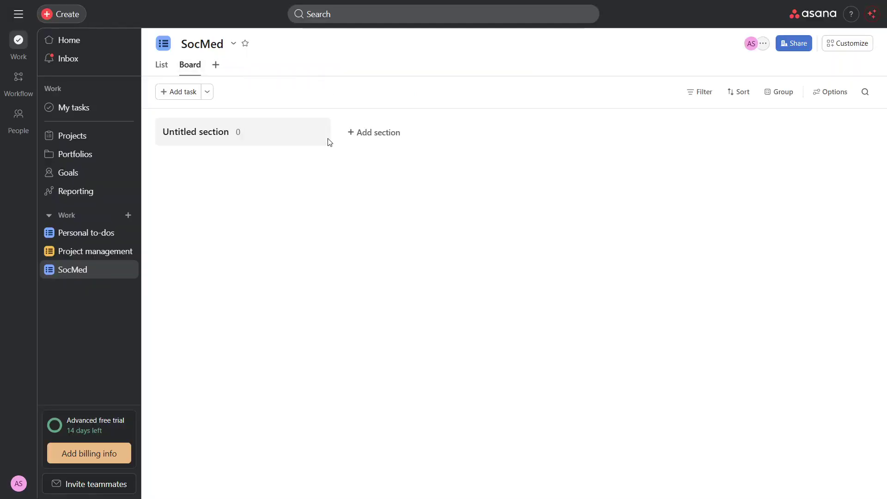
click(220, 139)
double_click(220, 137)
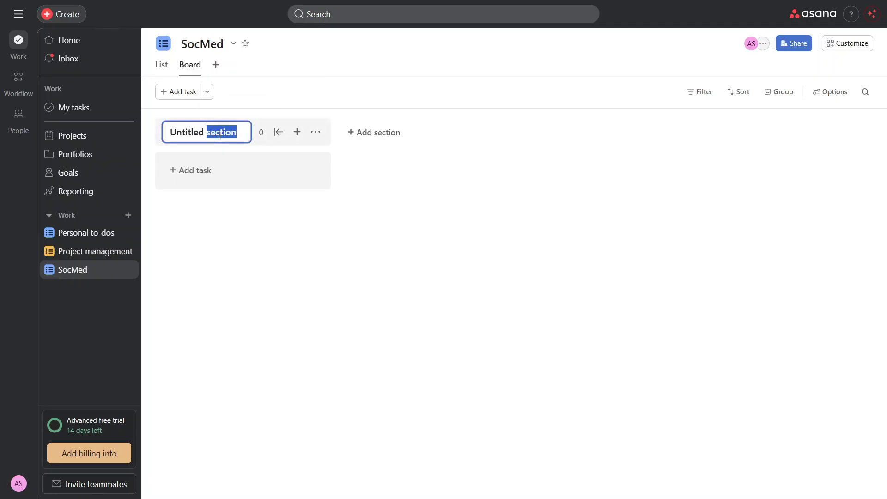
triple_click(220, 136)
key(BackSpace)
text(Ideas)
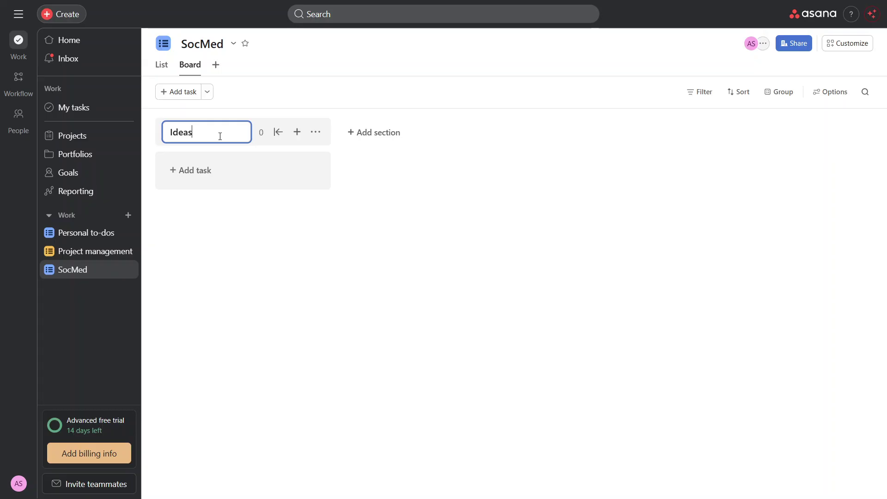
Step: Add a second board section named Creating beside the Ideas section
click(360, 131)
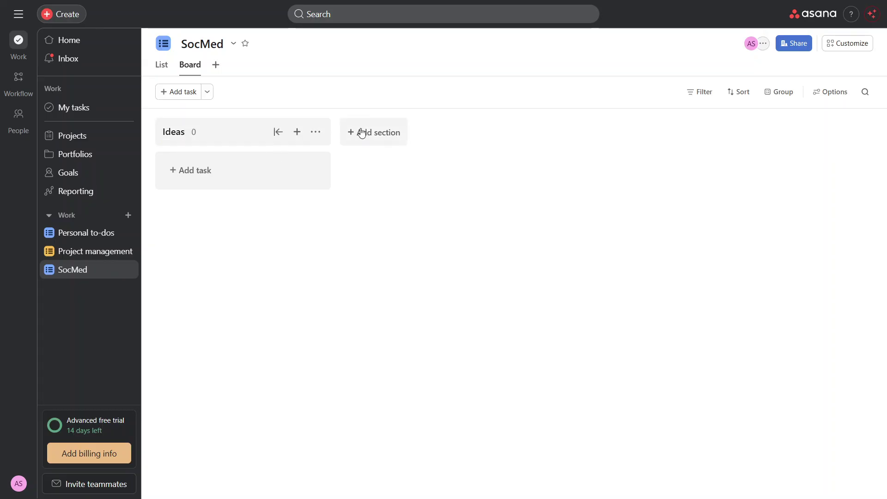
text(Creating)
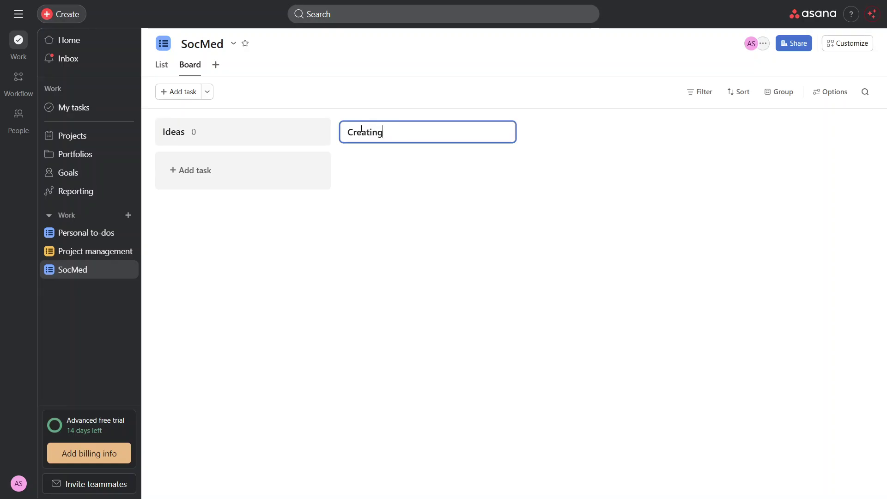
click(384, 211)
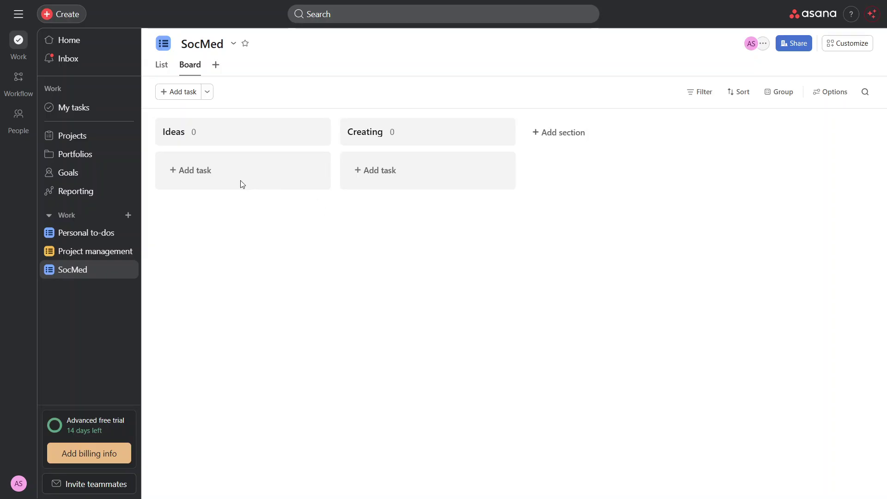
Step: Add a task named Instagram Reel to the Ideas section
click(218, 170)
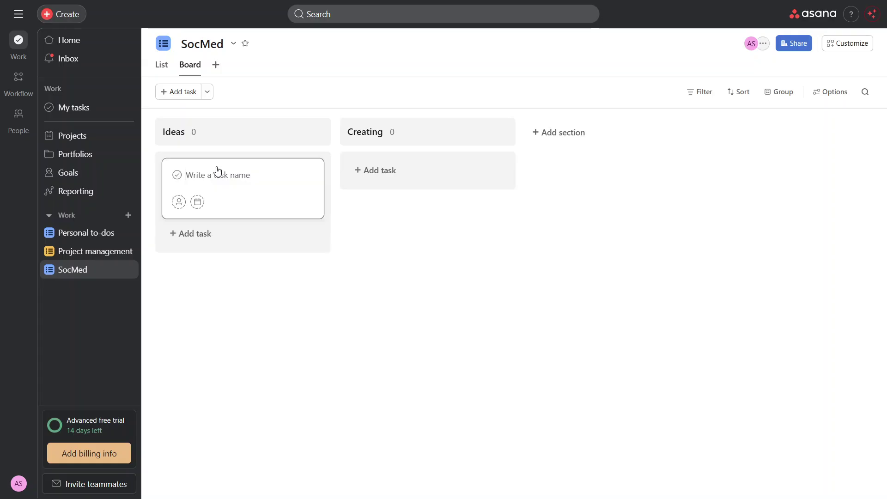
text(Instagram Reel)
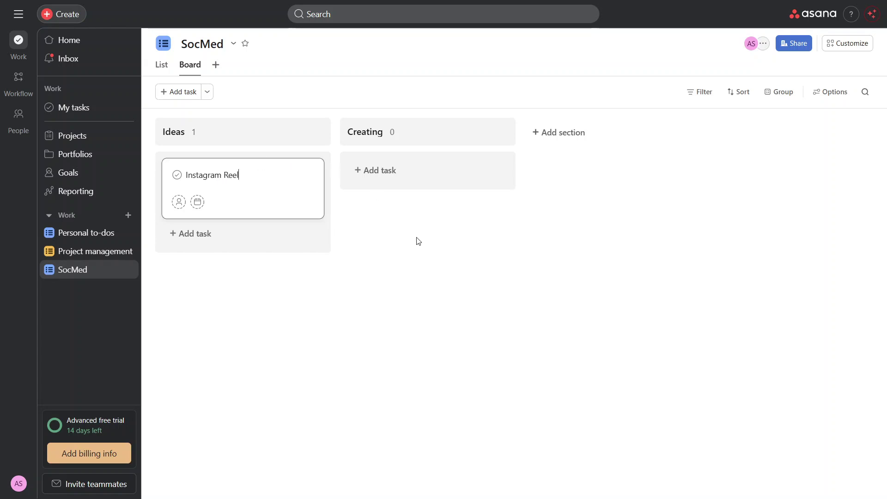
click(418, 241)
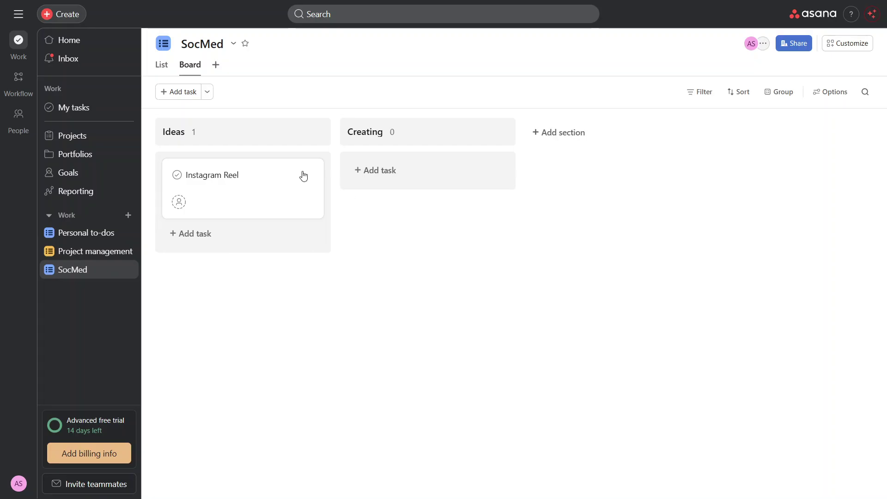
Step: Look at the assignee and due date choices on the Instagram Reel card without setting either
mouse_move(279, 189)
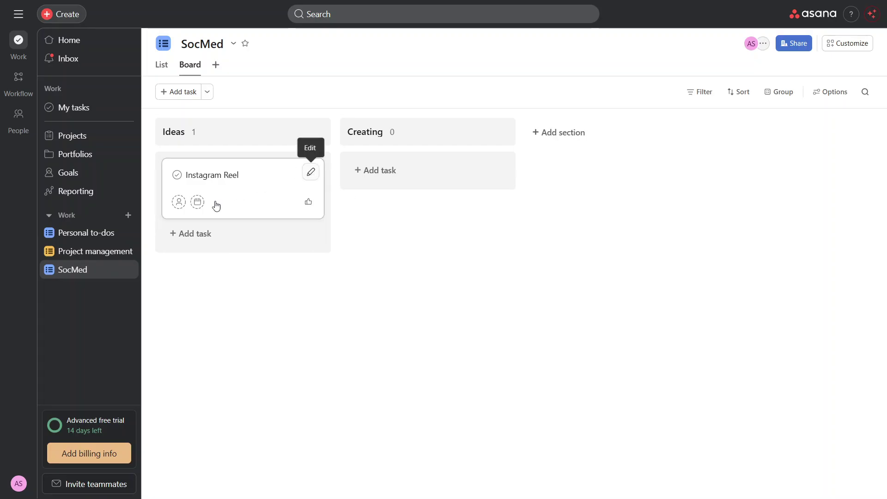
click(180, 203)
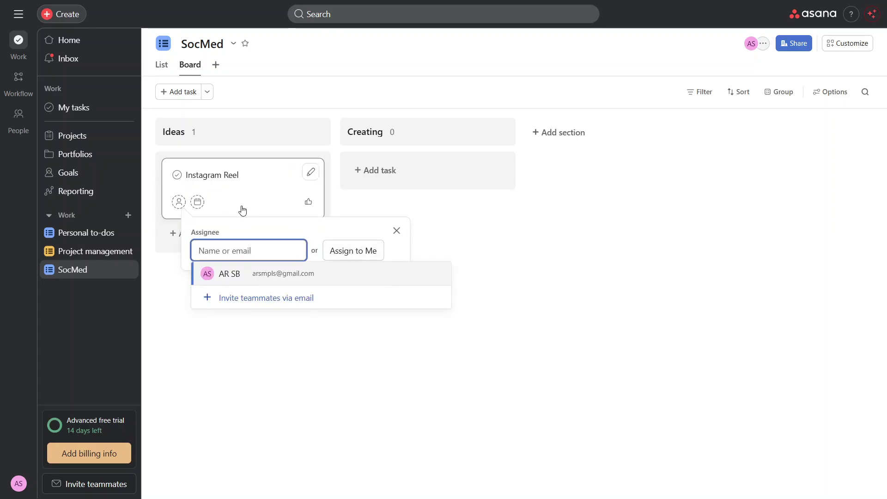
click(204, 208)
click(200, 206)
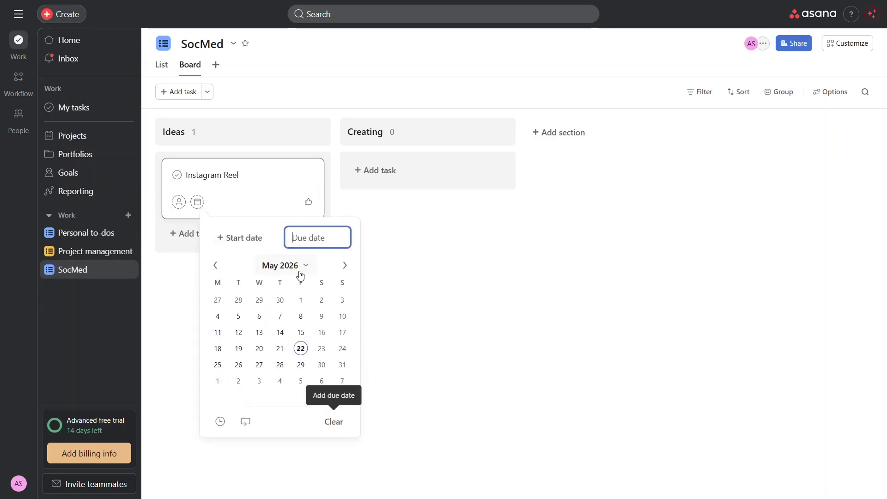
click(421, 267)
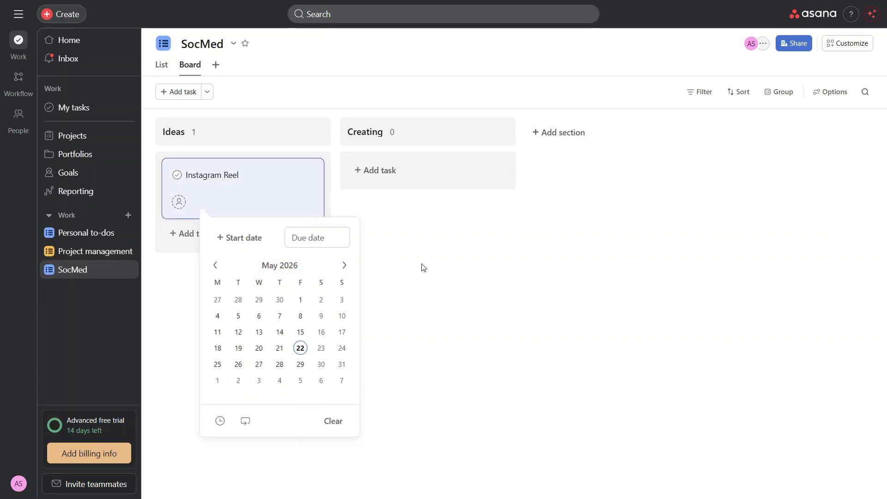
Step: Open the Instagram Reel task's details, review its description, subtasks, attachments and comments areas, and close them
click(235, 184)
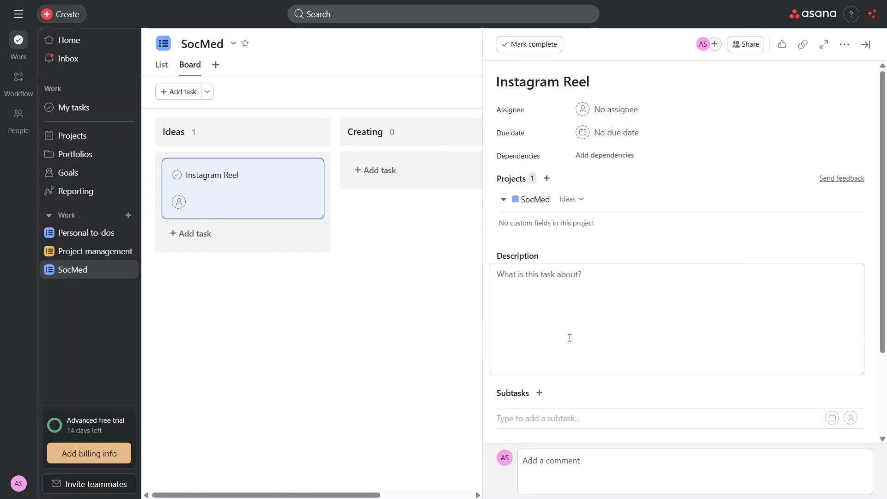
scroll(577, 348, down, 3)
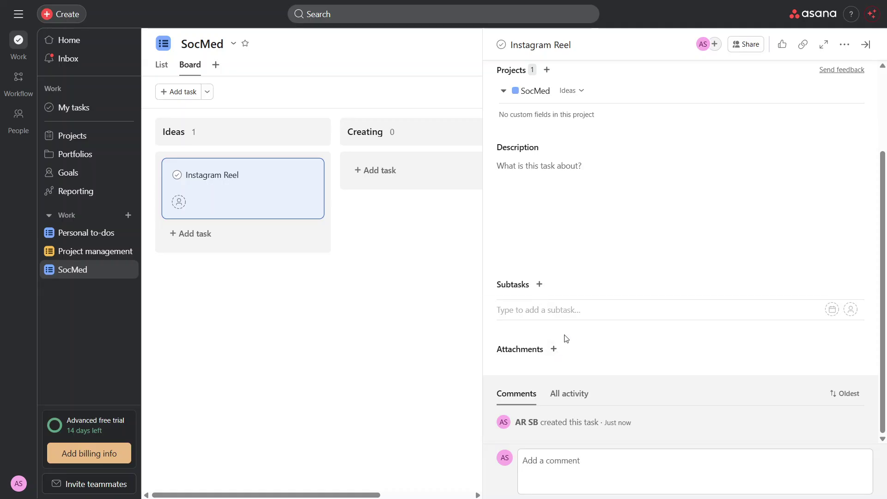
click(345, 290)
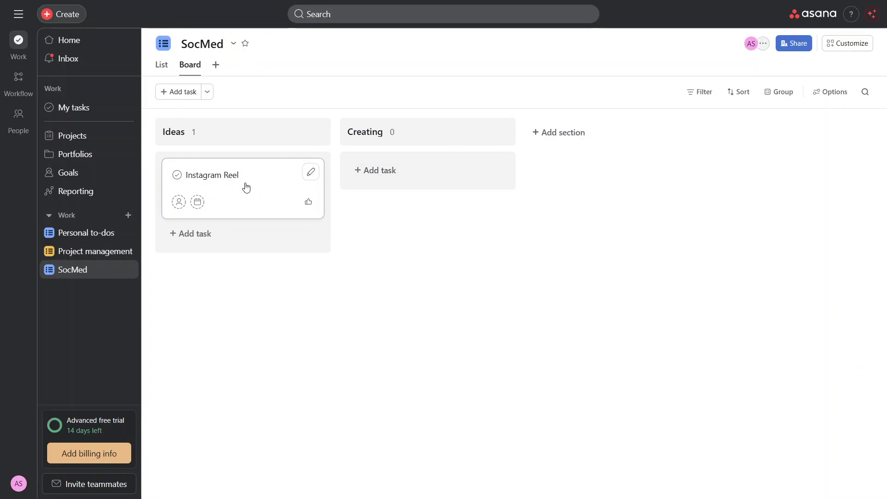
Step: Move the Instagram Reel card from the Ideas section to the Creating section
drag(246, 185, 424, 170)
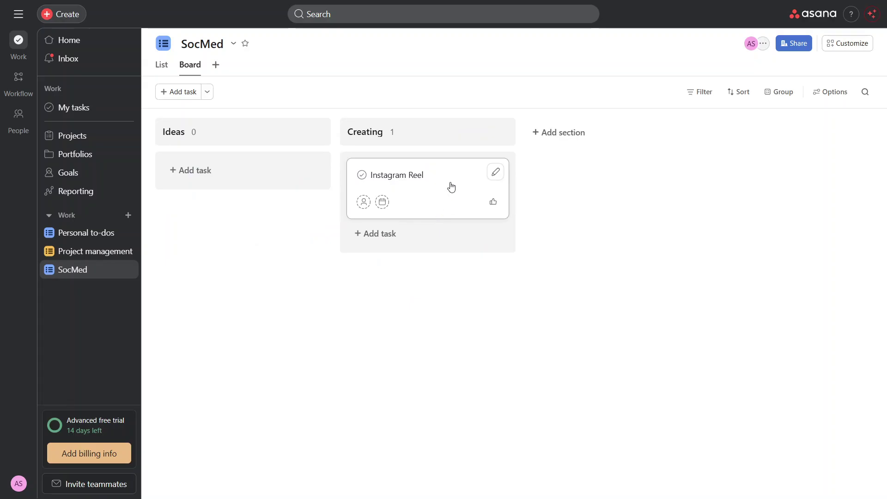
drag(451, 187, 468, 178)
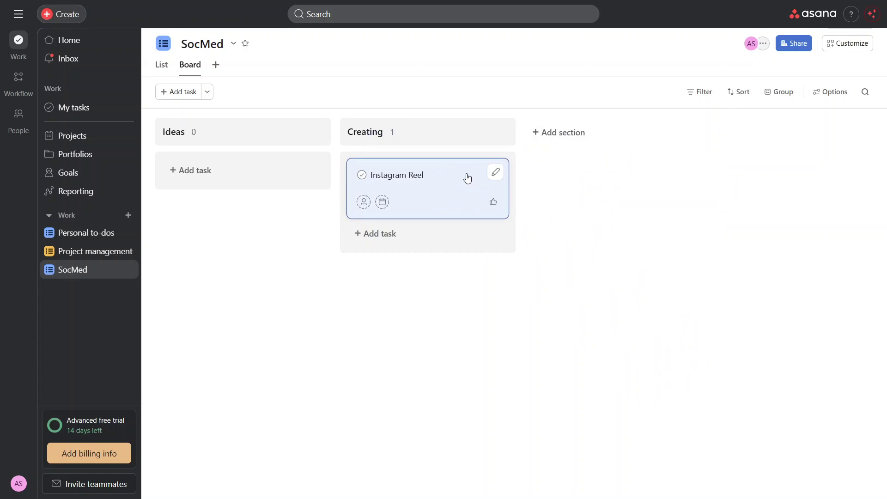